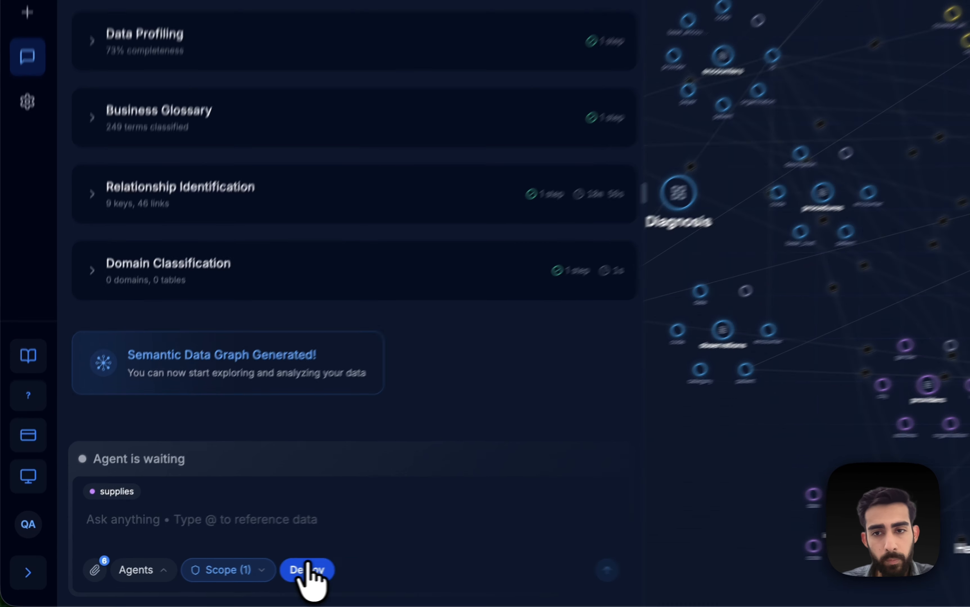
# Step: Start deploying the assistant, and accept the preselected tables as its data scope after reviewing the list
pyautogui.click(307, 569)
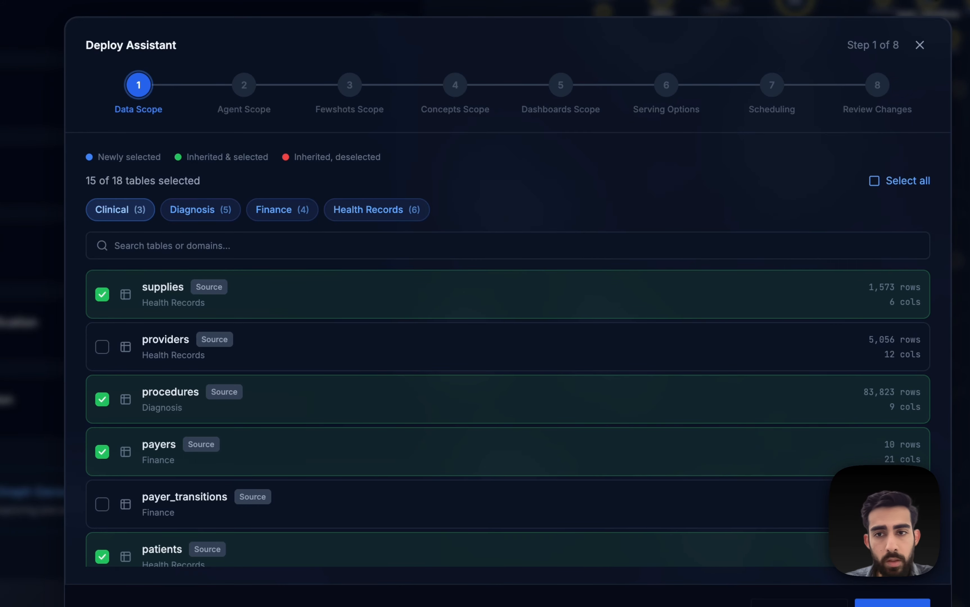
pyautogui.scroll(-2, 559, 304)
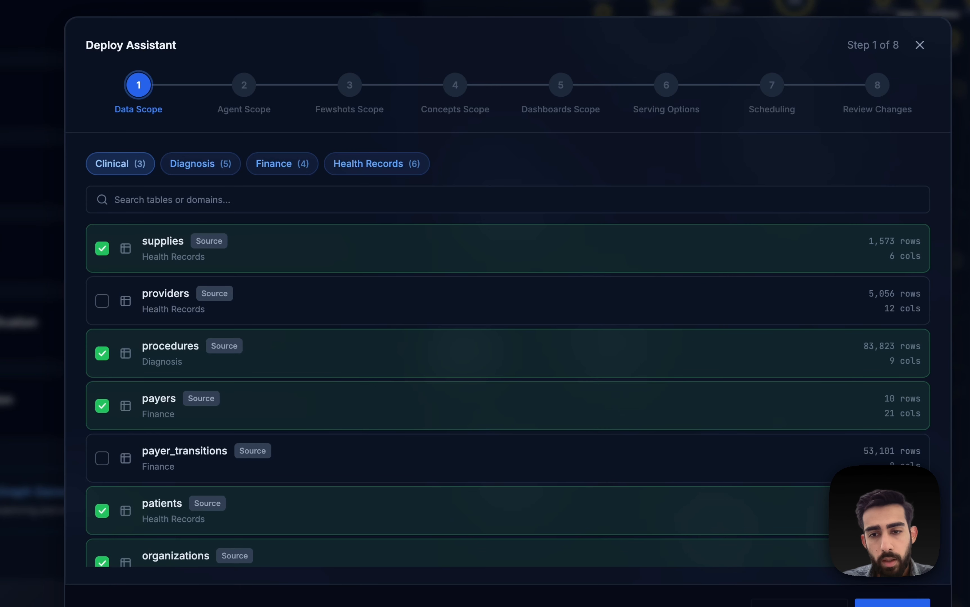
pyautogui.scroll(-9, 534, 464)
pyautogui.scroll(-6, 545, 486)
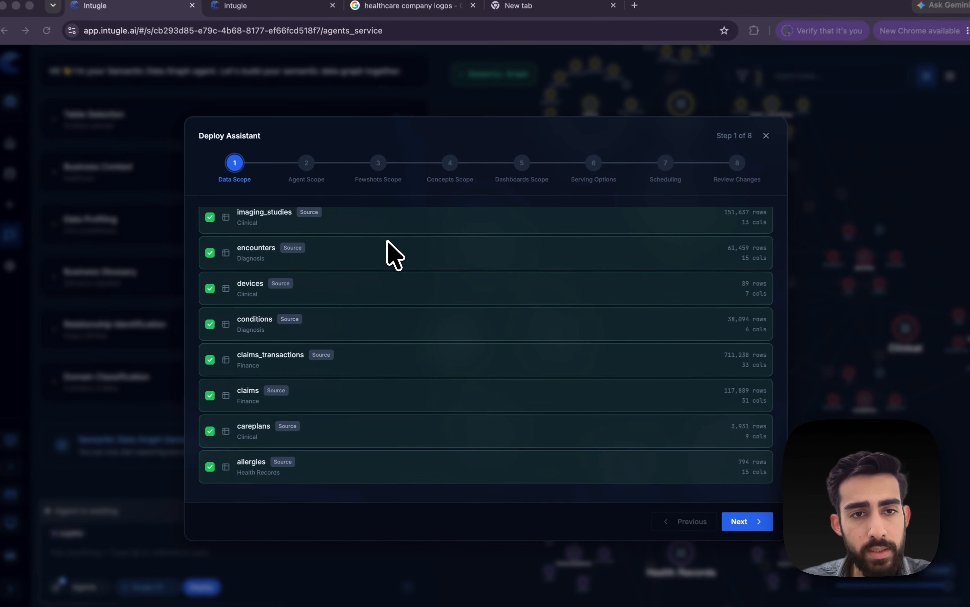
pyautogui.scroll(15, 373, 218)
pyautogui.scroll(-2, 384, 397)
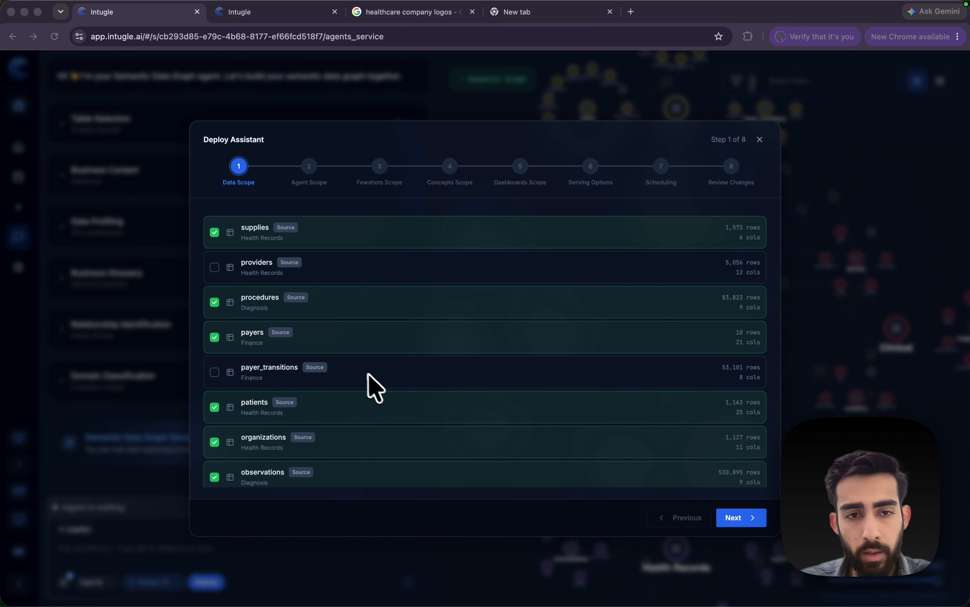
pyautogui.scroll(-7, 369, 386)
pyautogui.scroll(-10, 447, 395)
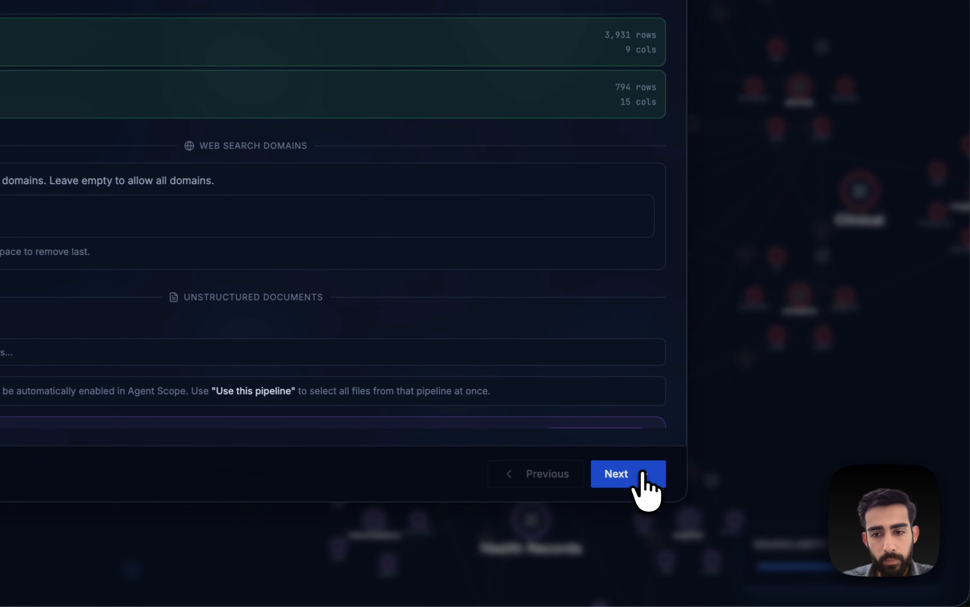
pyautogui.click(733, 518)
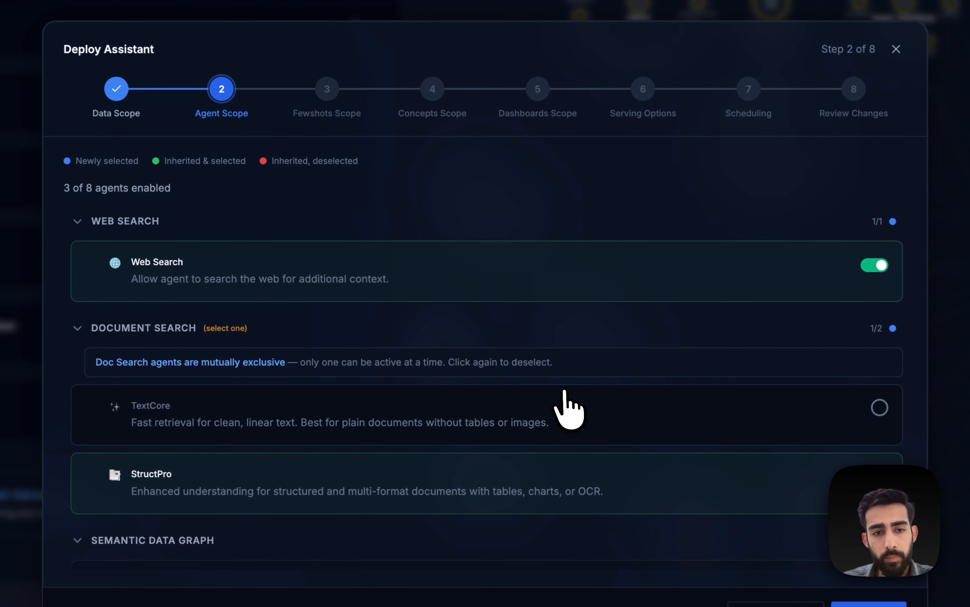
# Step: Disable the Web Search agent in the deployment's agent scope
pyautogui.scroll(-5, 500, 363)
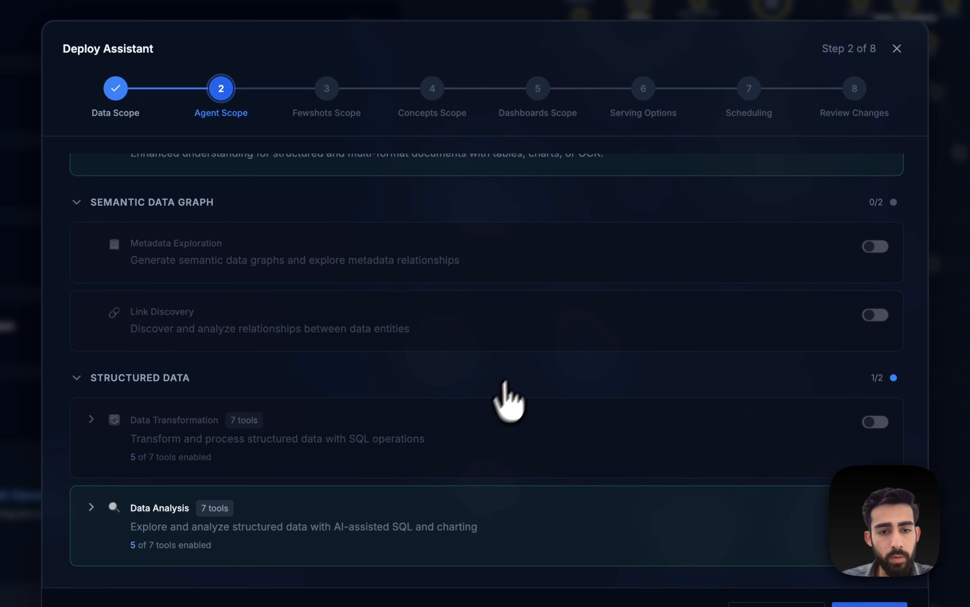
pyautogui.scroll(5, 508, 401)
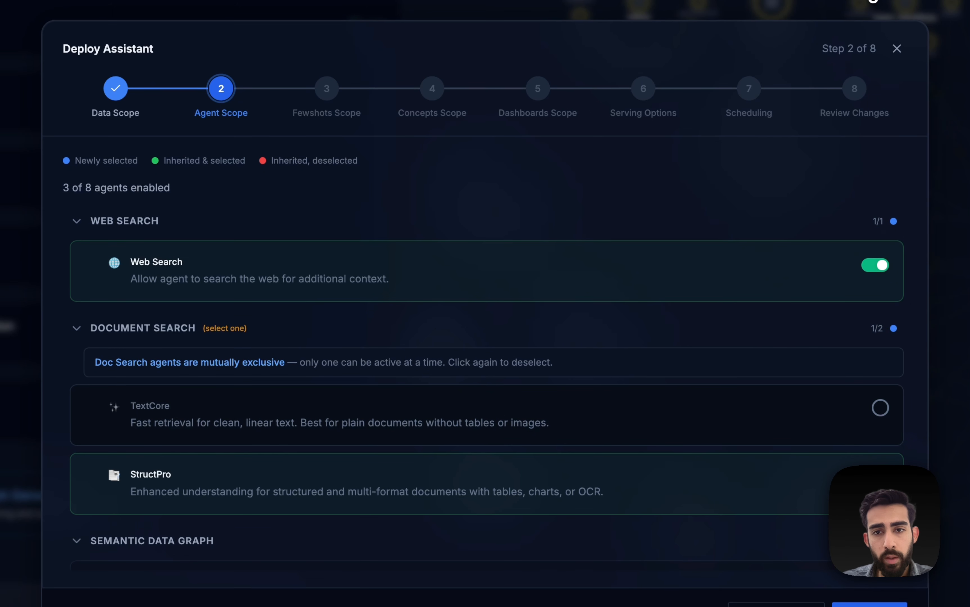
pyautogui.click(877, 265)
# Step: Exclude the Web Search tool from the Data Analysis agent's available tools and proceed to the few-shots scope
pyautogui.scroll(-3, 737, 355)
pyautogui.scroll(-2, 731, 359)
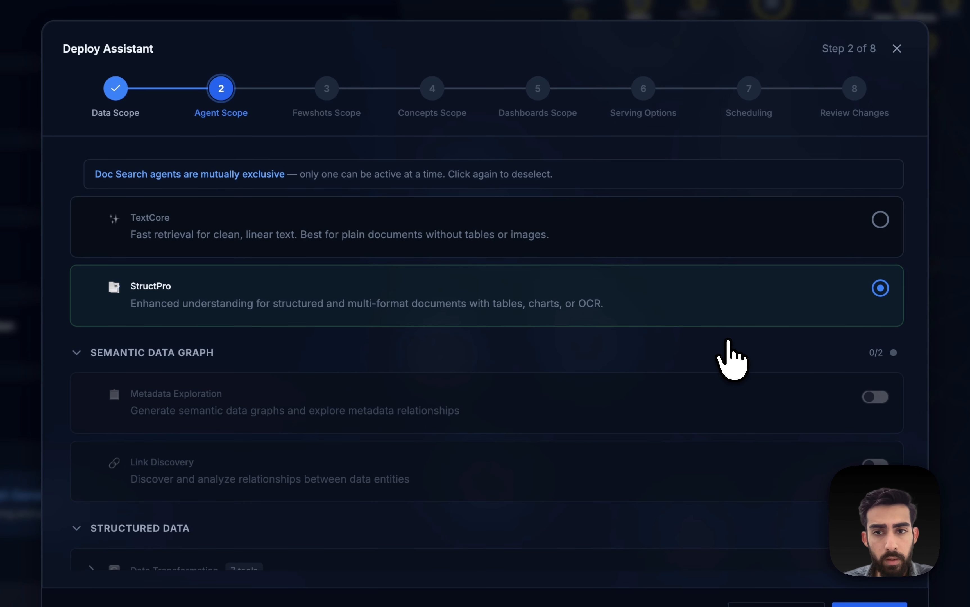
pyautogui.scroll(-6, 730, 343)
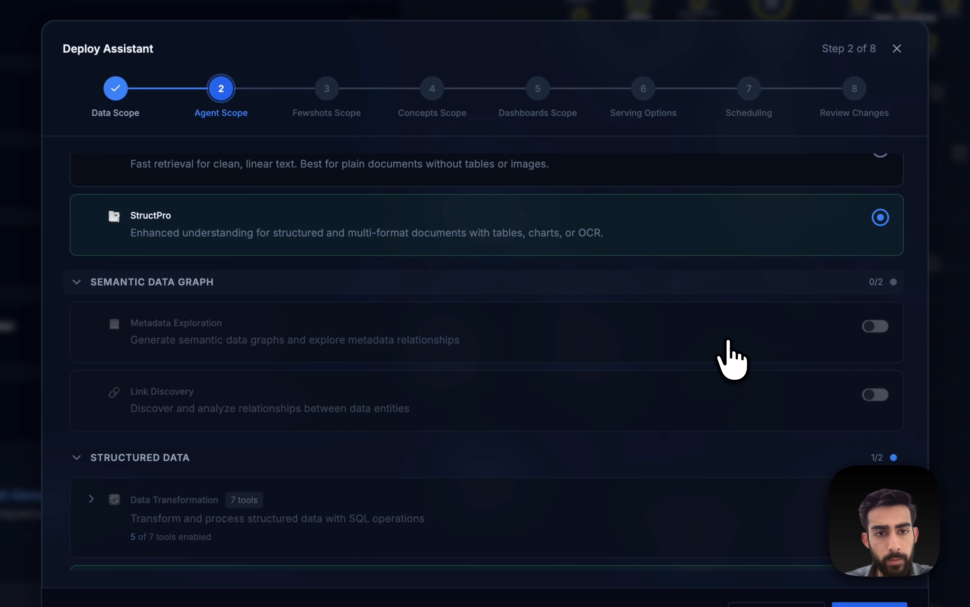
pyautogui.scroll(-2, 723, 522)
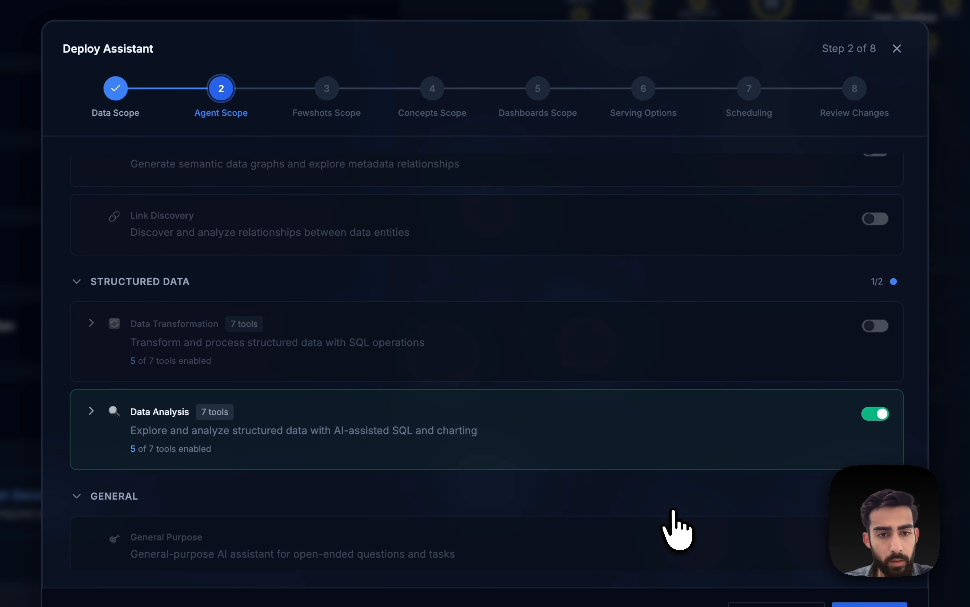
pyautogui.click(92, 403)
pyautogui.scroll(-6, 433, 472)
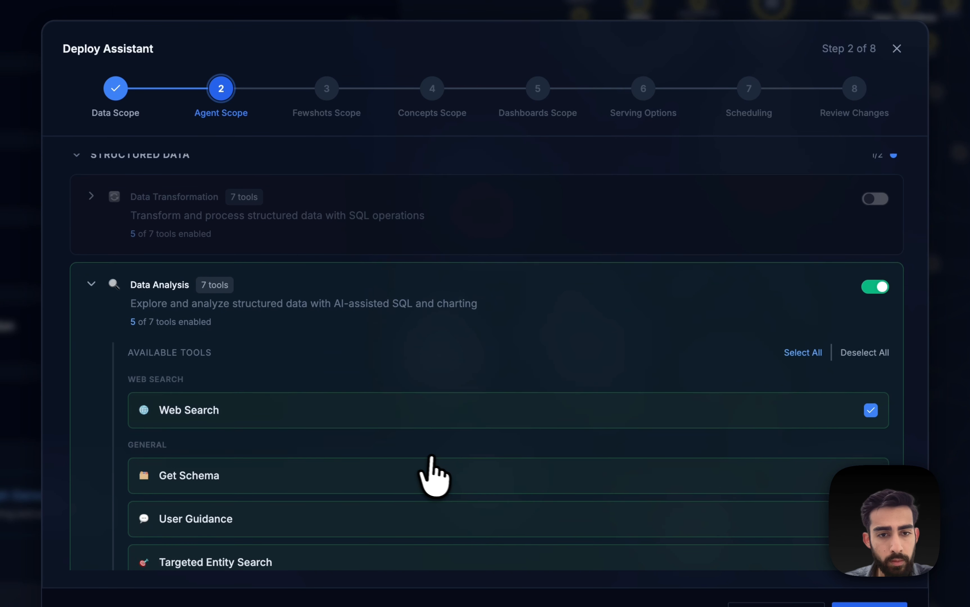
pyautogui.click(868, 336)
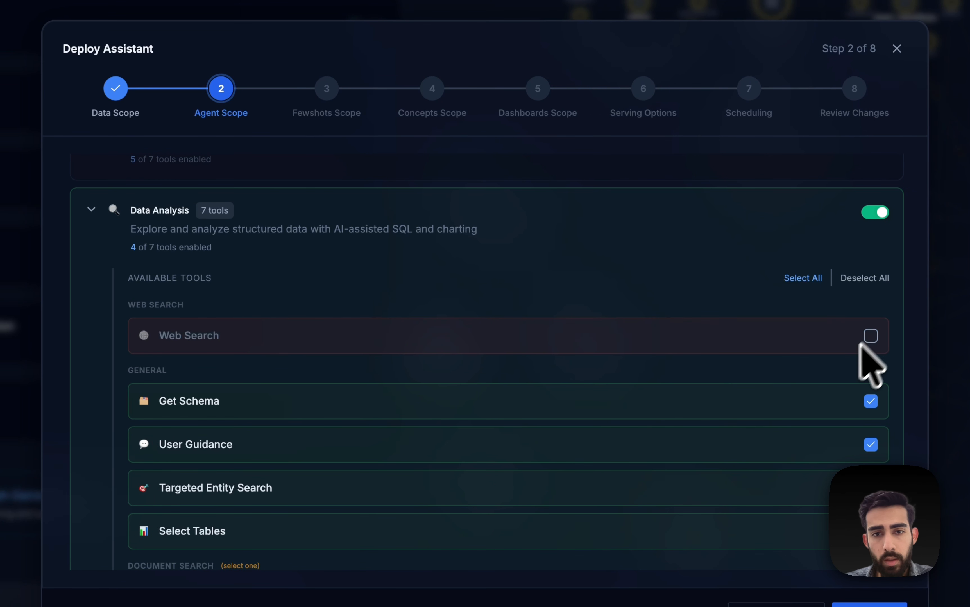
pyautogui.scroll(-6, 707, 351)
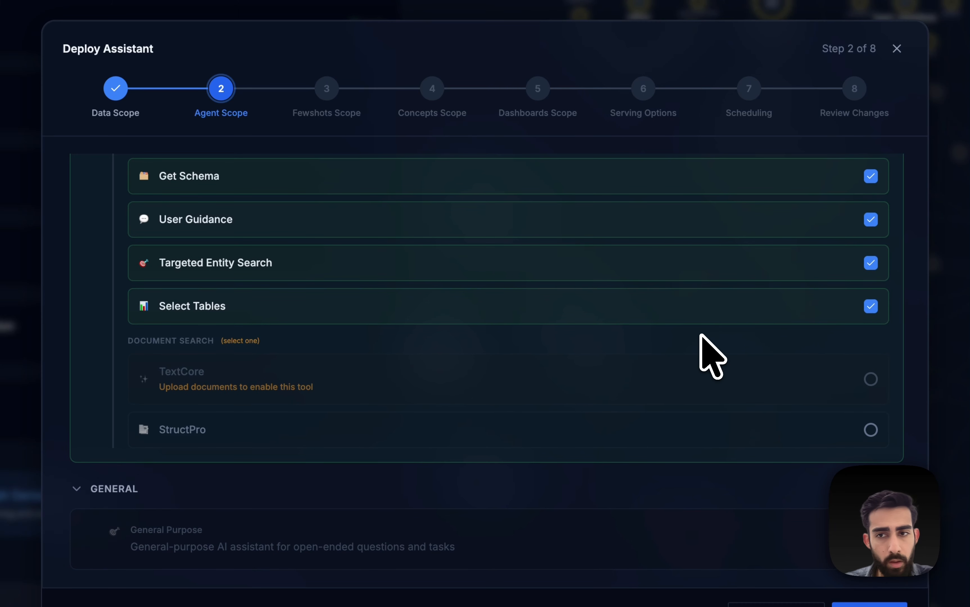
pyautogui.scroll(15, 818, 411)
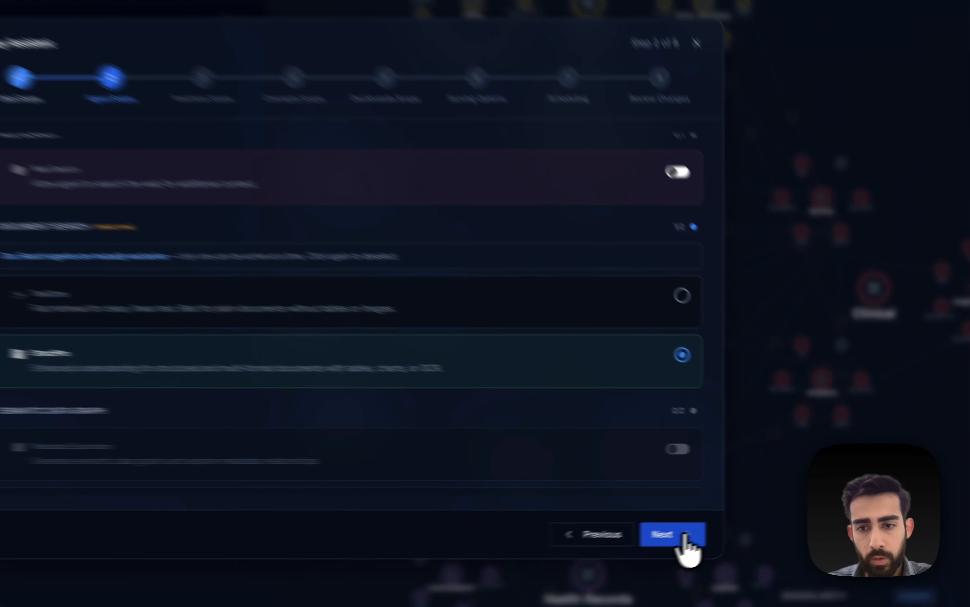
pyautogui.click(863, 605)
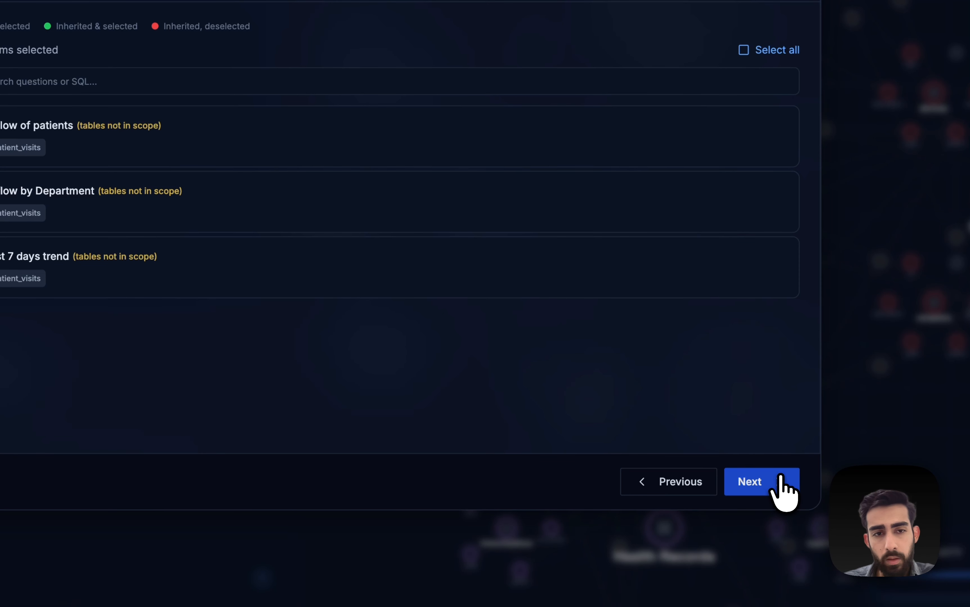
# Step: Include the Patient Inflow concept in the deployment and proceed past the dashboards scope to the serving options
pyautogui.click(782, 490)
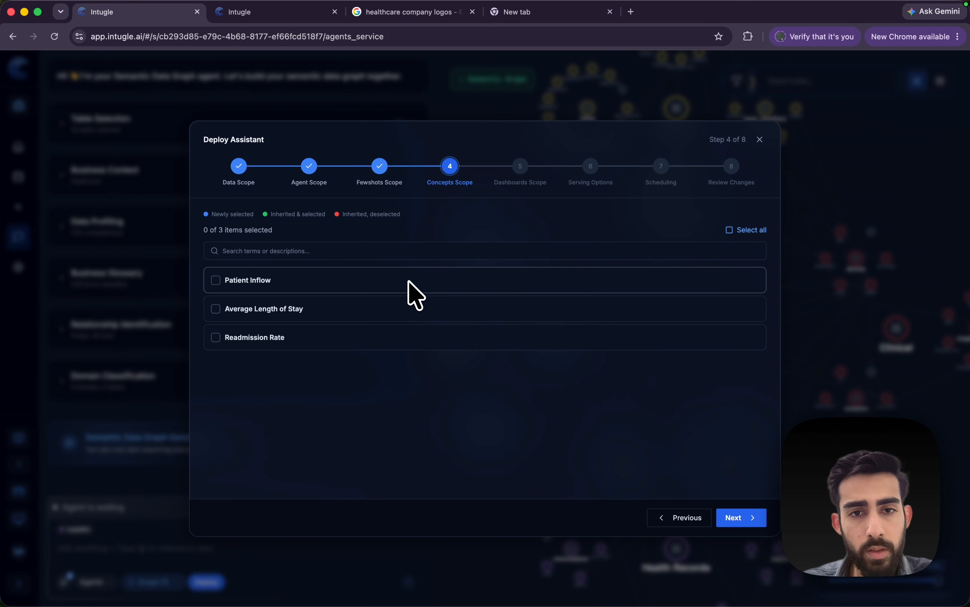
pyautogui.click(217, 280)
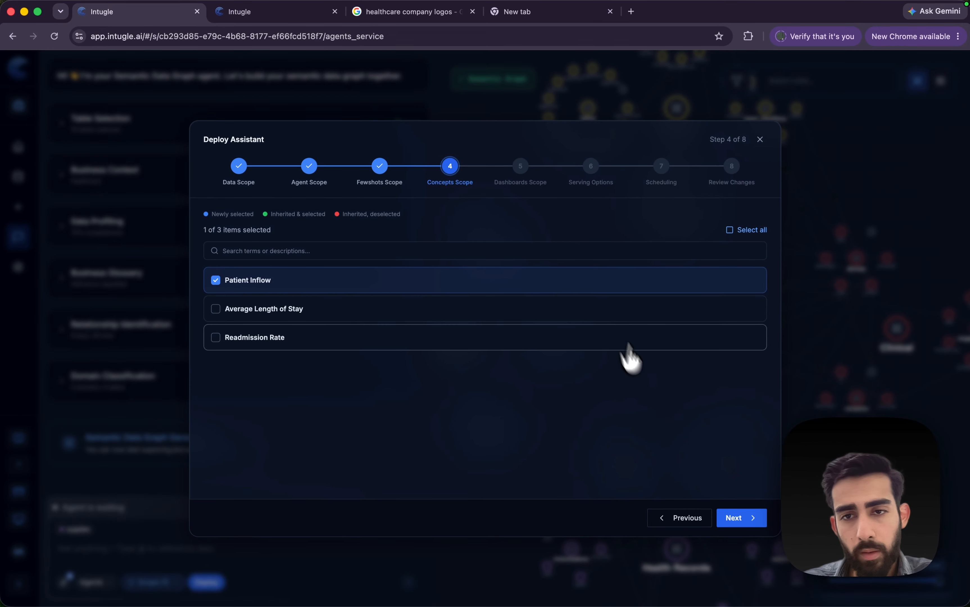
pyautogui.click(737, 520)
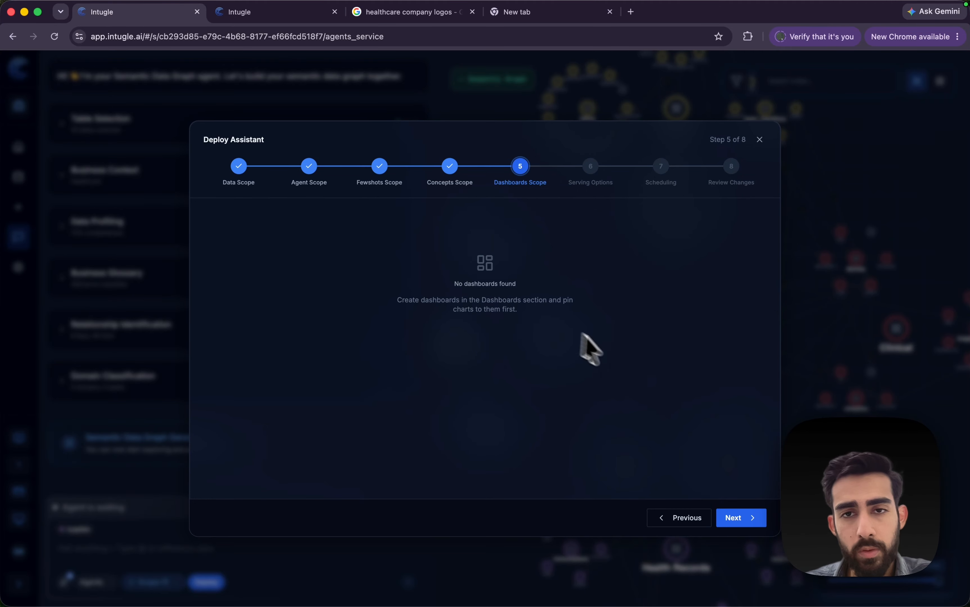
pyautogui.click(743, 519)
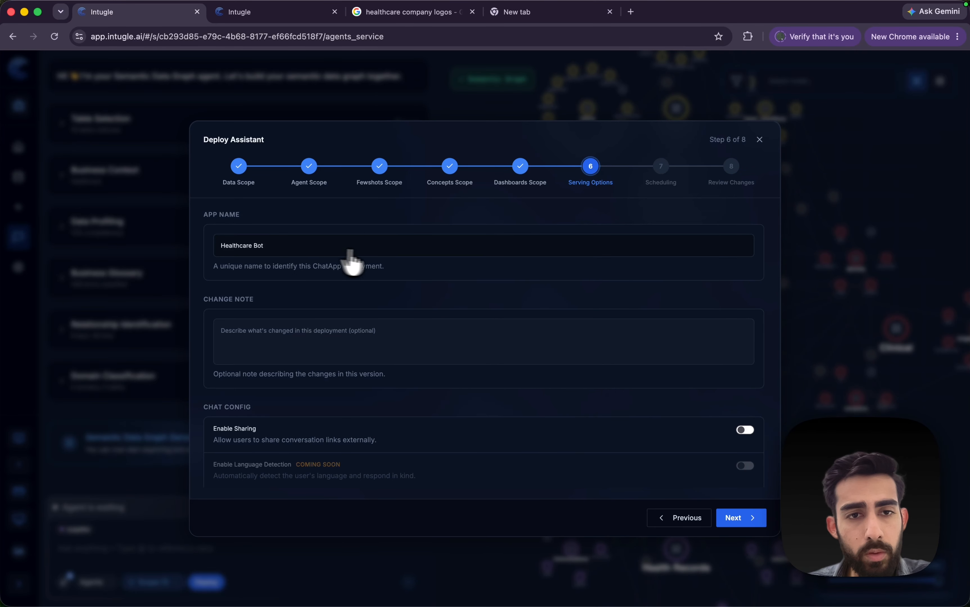
# Step: Review the chat, orchestrator and agent configuration settings in the serving options and proceed to scheduling
pyautogui.scroll(-5, 461, 331)
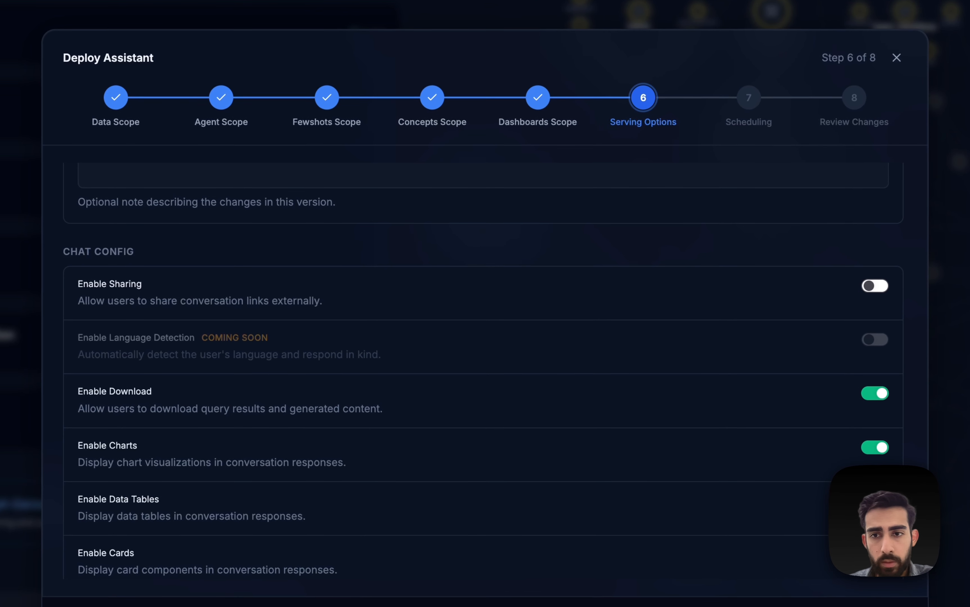
pyautogui.scroll(-1, 611, 359)
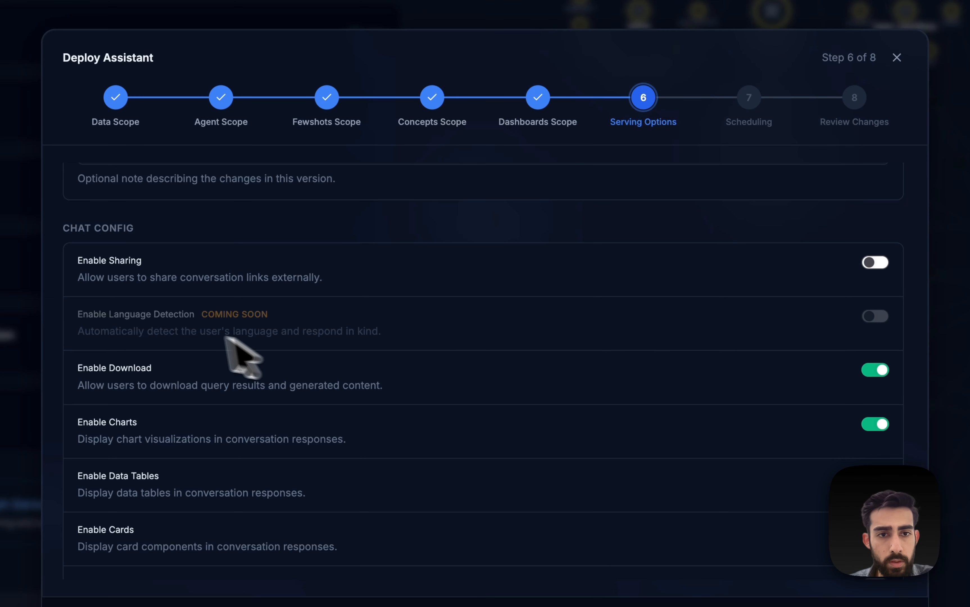
pyautogui.scroll(-1, 646, 418)
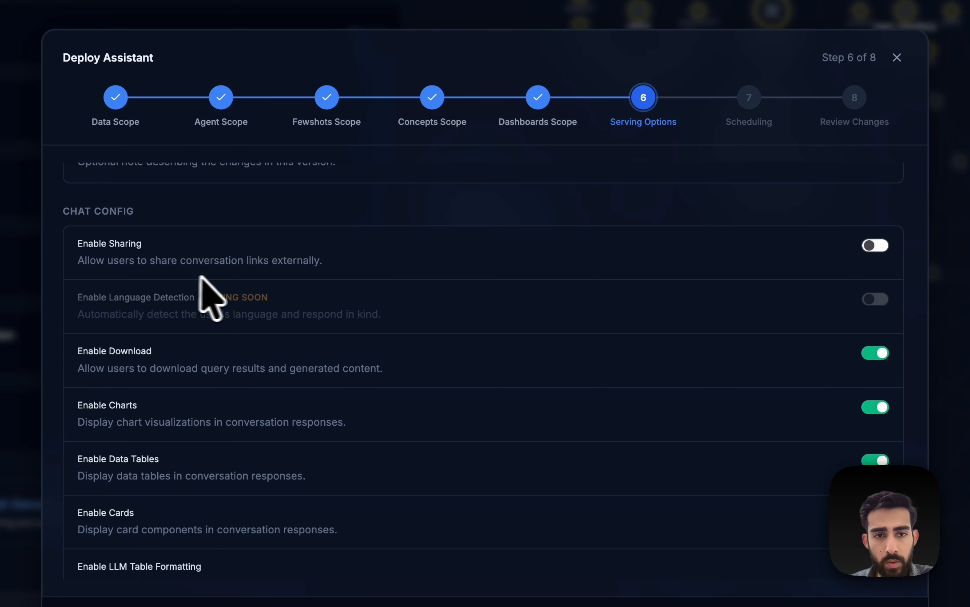
pyautogui.scroll(-5, 554, 305)
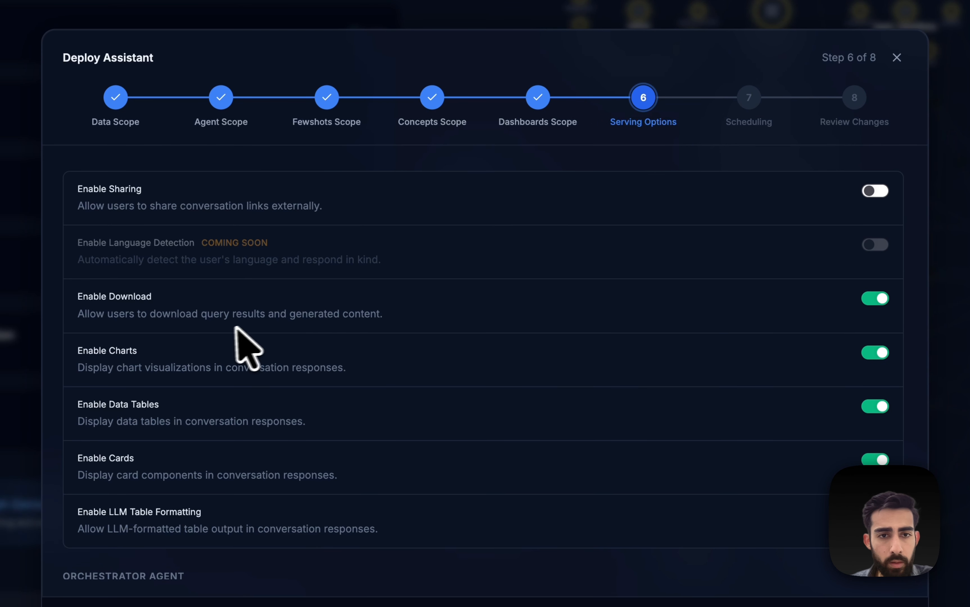
pyautogui.scroll(-2, 714, 336)
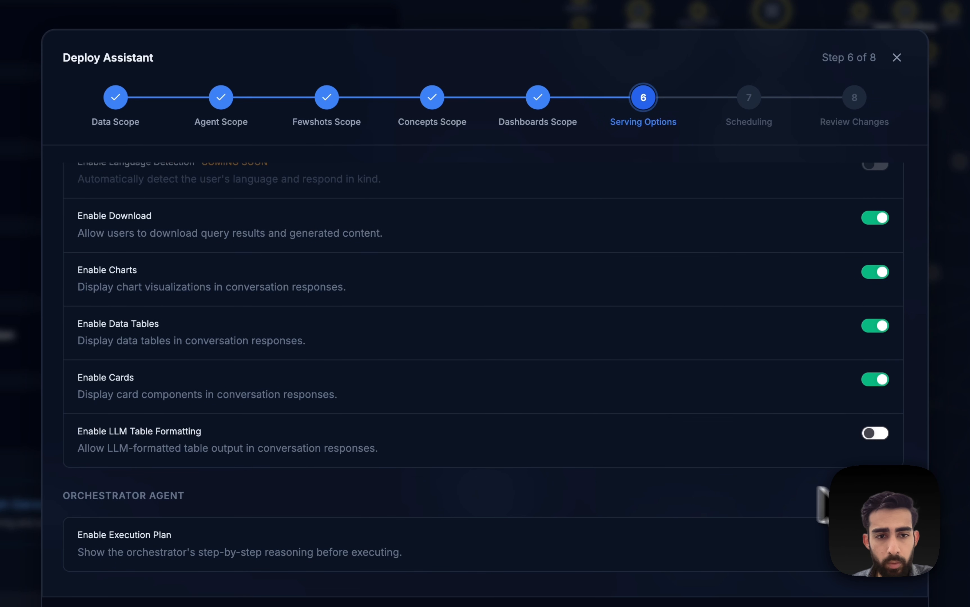
pyautogui.scroll(-5, 443, 462)
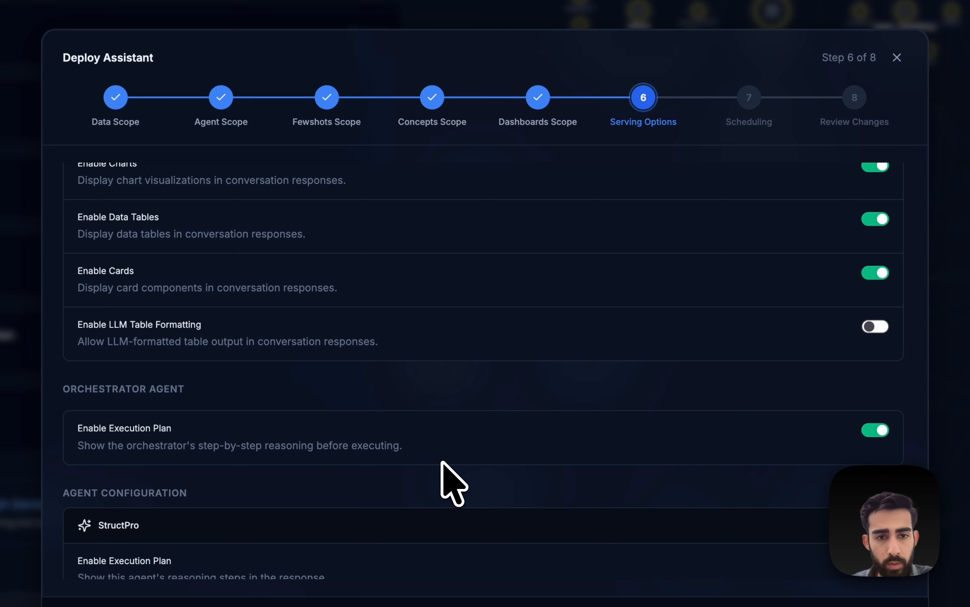
pyautogui.scroll(-7, 446, 479)
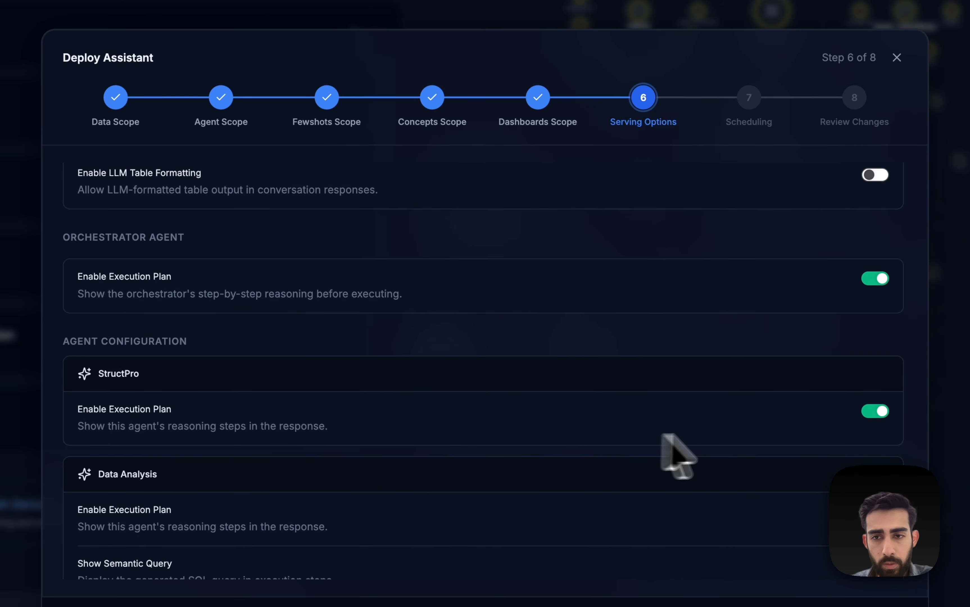
pyautogui.scroll(-3, 722, 453)
pyautogui.scroll(-2, 841, 441)
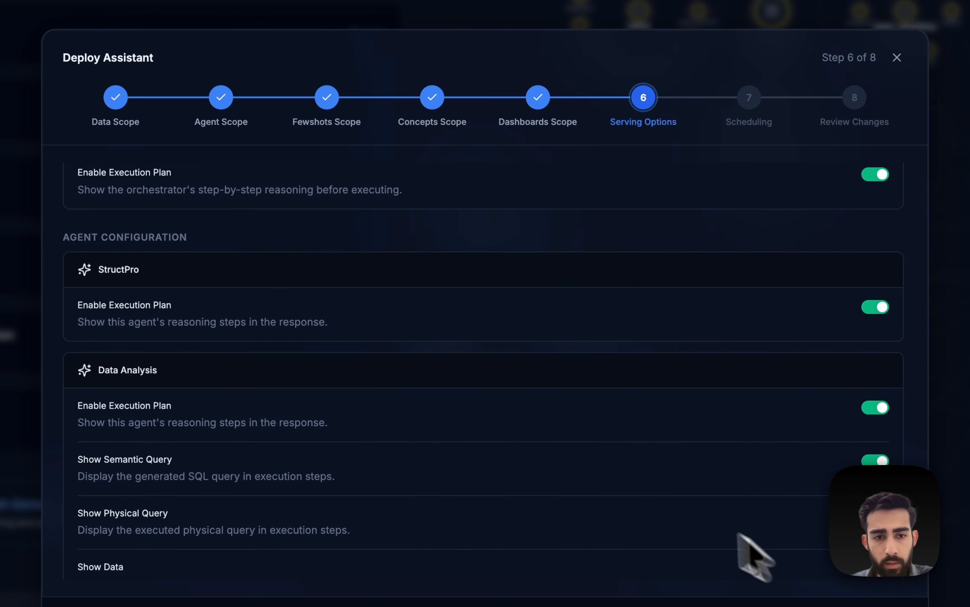
pyautogui.scroll(-4, 750, 548)
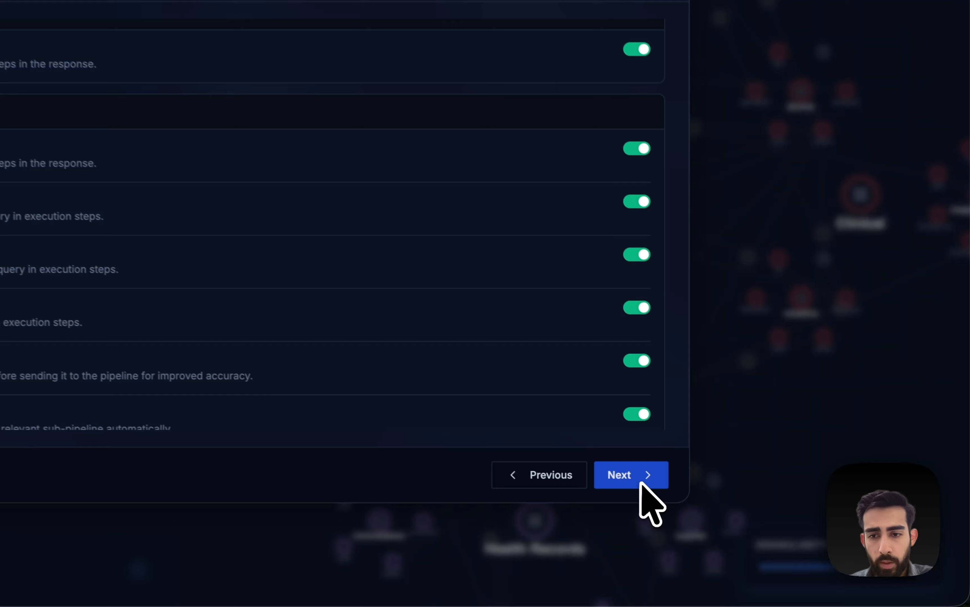
pyautogui.click(738, 520)
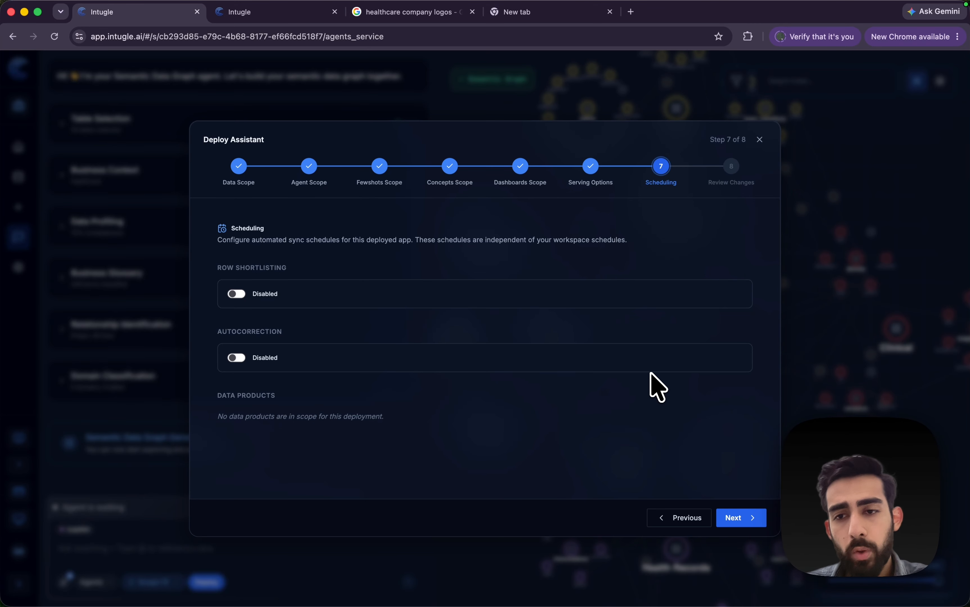
# Step: Enable the row shortlisting and autocorrection sync schedules, each running every day at 06:00 UTC
pyautogui.click(239, 294)
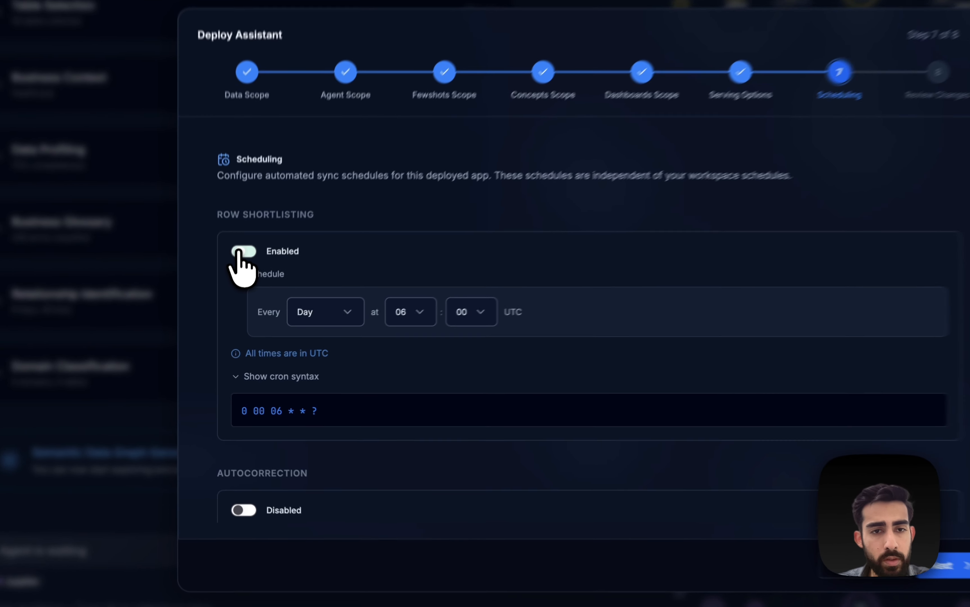
pyautogui.click(233, 294)
pyautogui.click(240, 241)
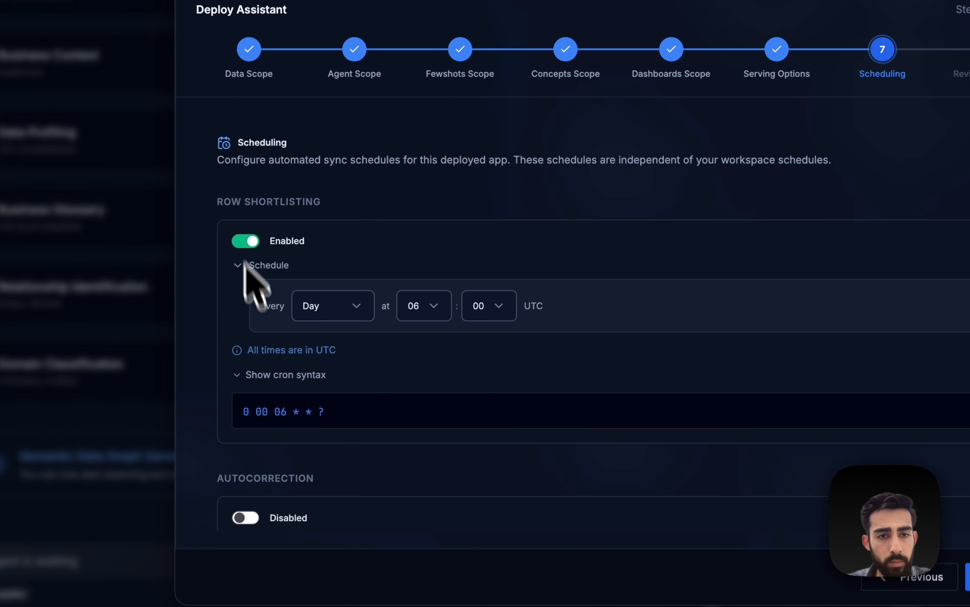
pyautogui.click(242, 517)
# Step: Check both sync schedules and the repeat intervals available for row shortlisting
pyautogui.scroll(-5, 395, 461)
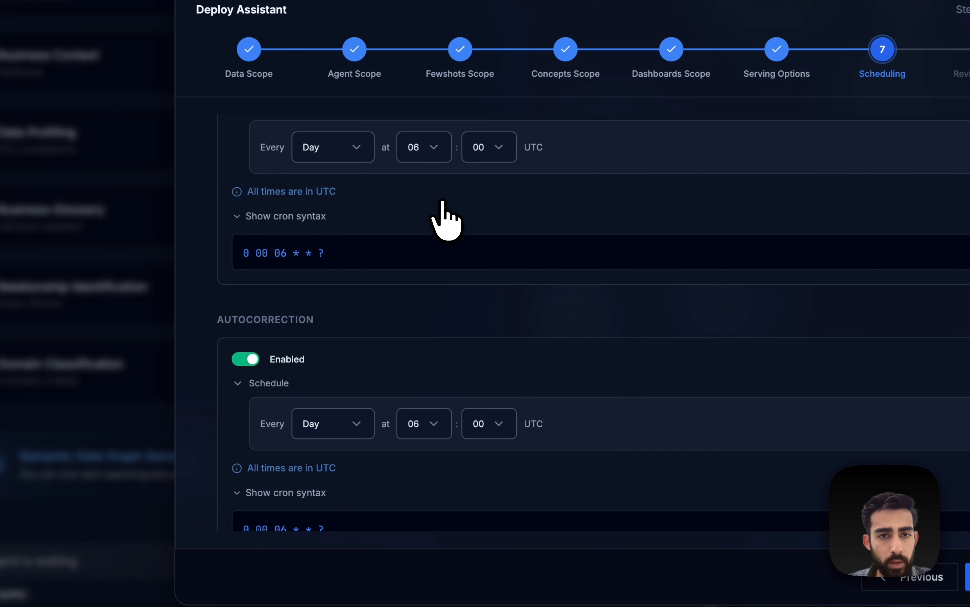
pyautogui.scroll(1, 402, 208)
pyautogui.click(359, 189)
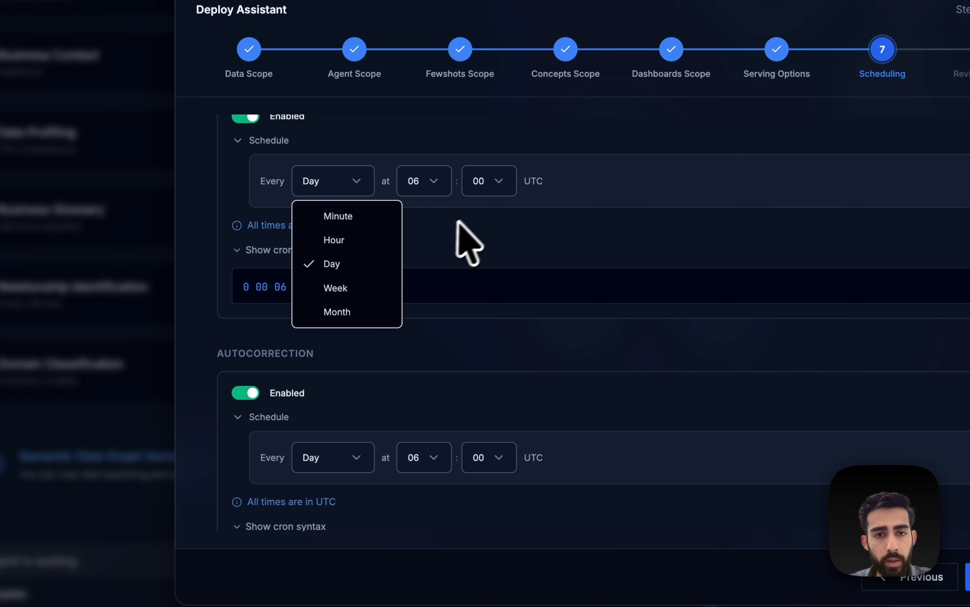
pyautogui.click(461, 202)
pyautogui.scroll(-3, 515, 324)
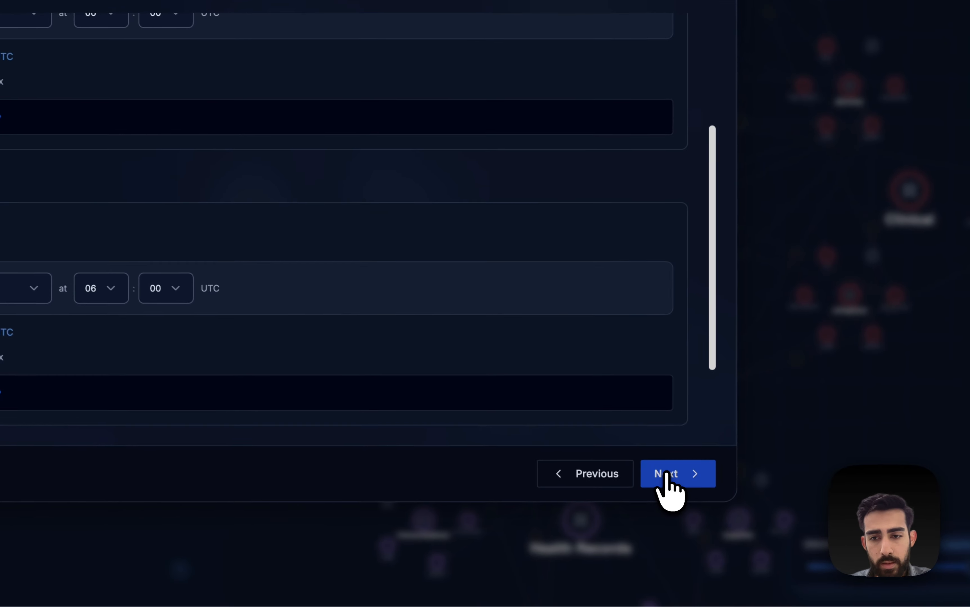
# Step: Proceed from scheduling to the review of changed files and close the assistant deployment wizard without publishing
pyautogui.click(714, 503)
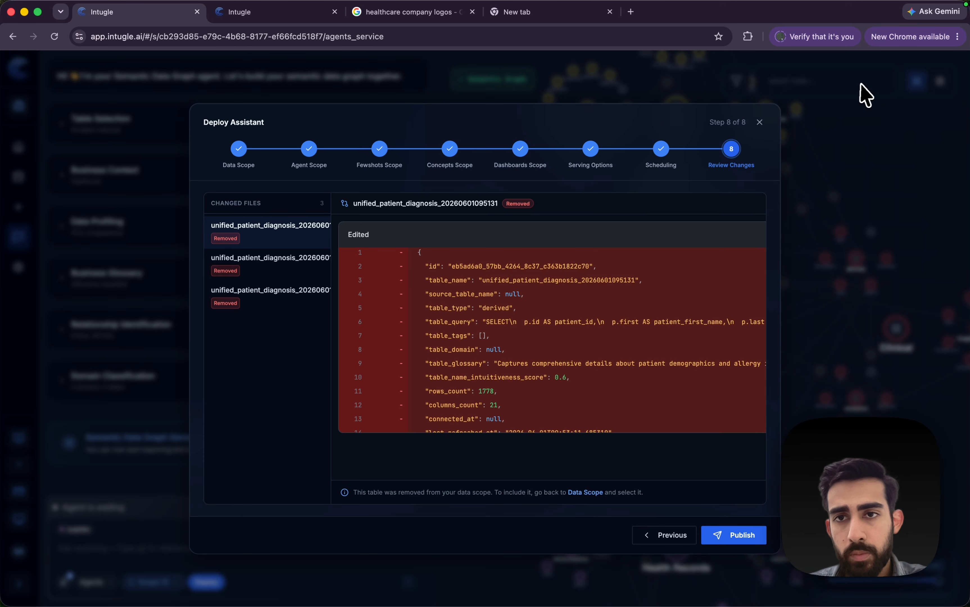
pyautogui.click(760, 122)
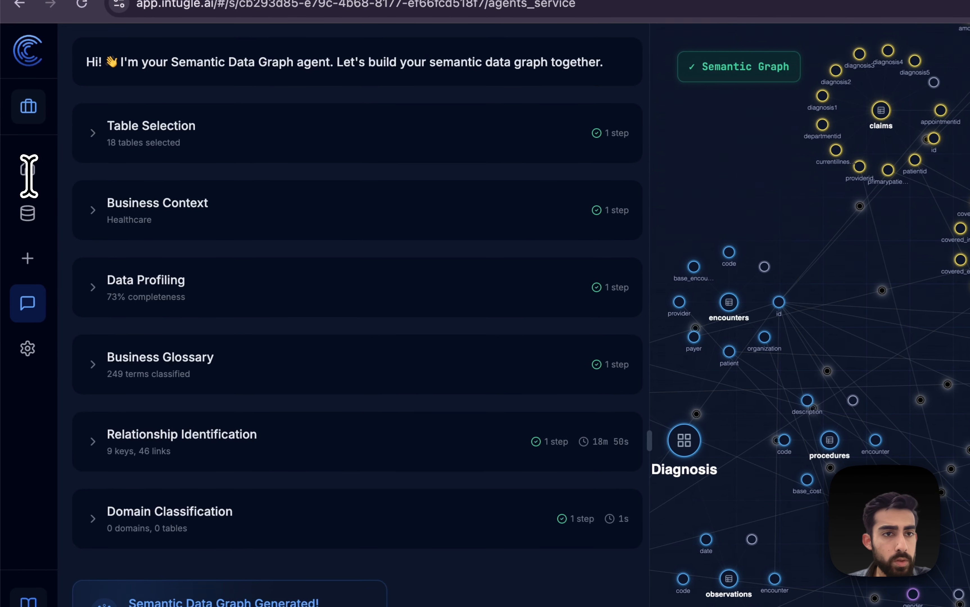
# Step: Open the published Healthcare Bot chat app from the home page and enter its edit mode
pyautogui.click(18, 146)
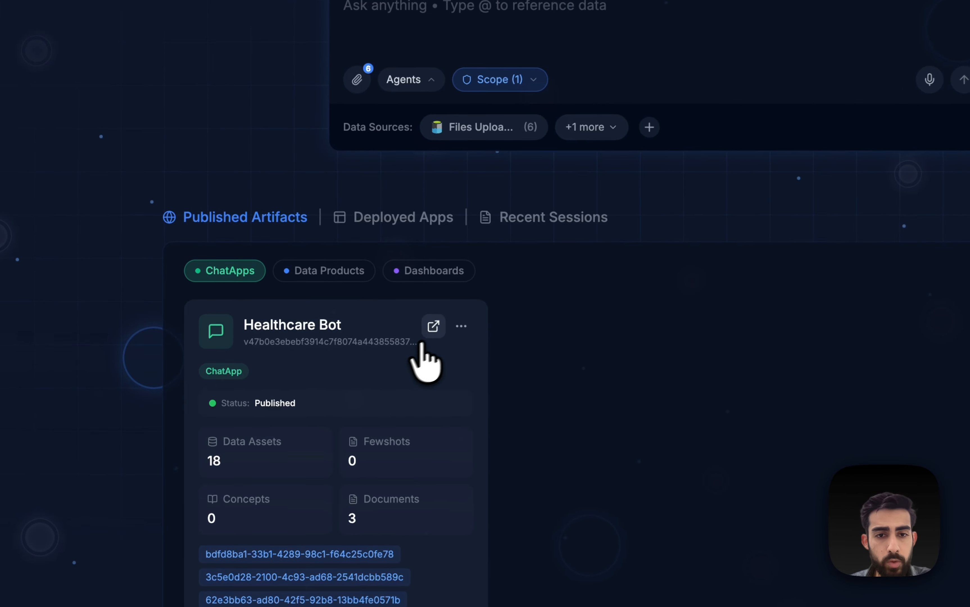
pyautogui.click(433, 327)
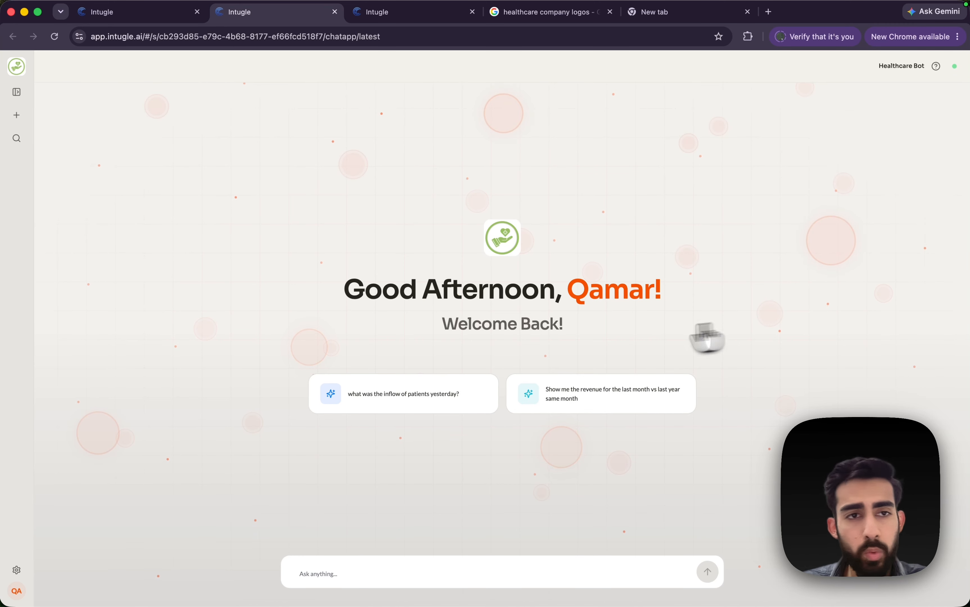
pyautogui.click(17, 570)
pyautogui.click(32, 571)
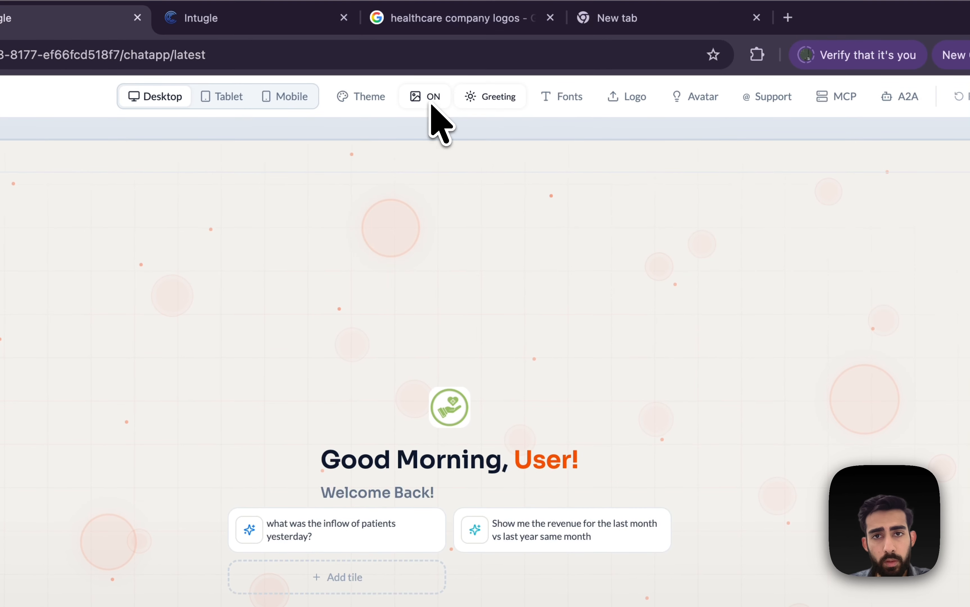
# Step: Try the Notion and Light themes on the chat app and switch back to the Newspaper theme
pyautogui.click(347, 102)
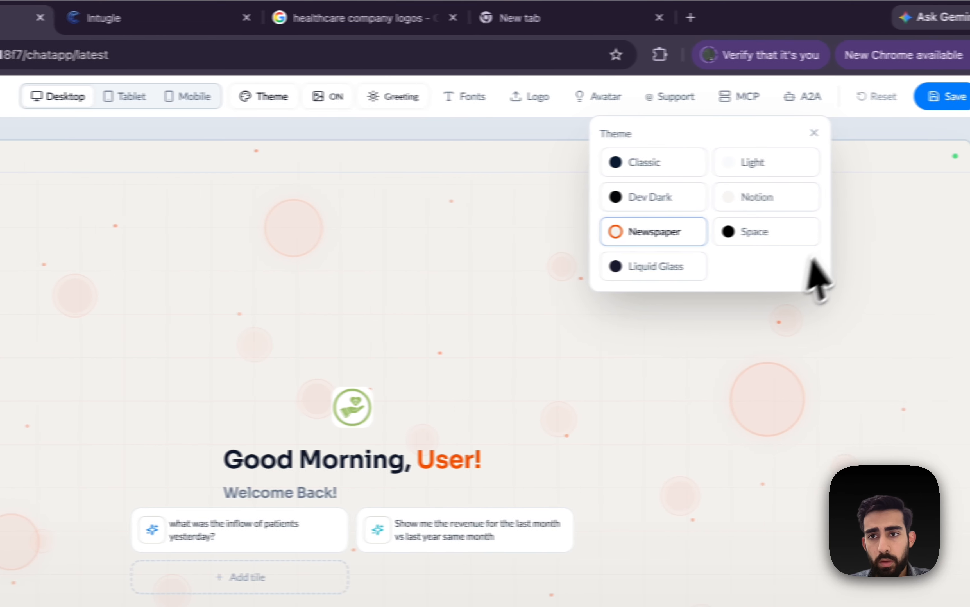
pyautogui.click(751, 200)
pyautogui.click(264, 96)
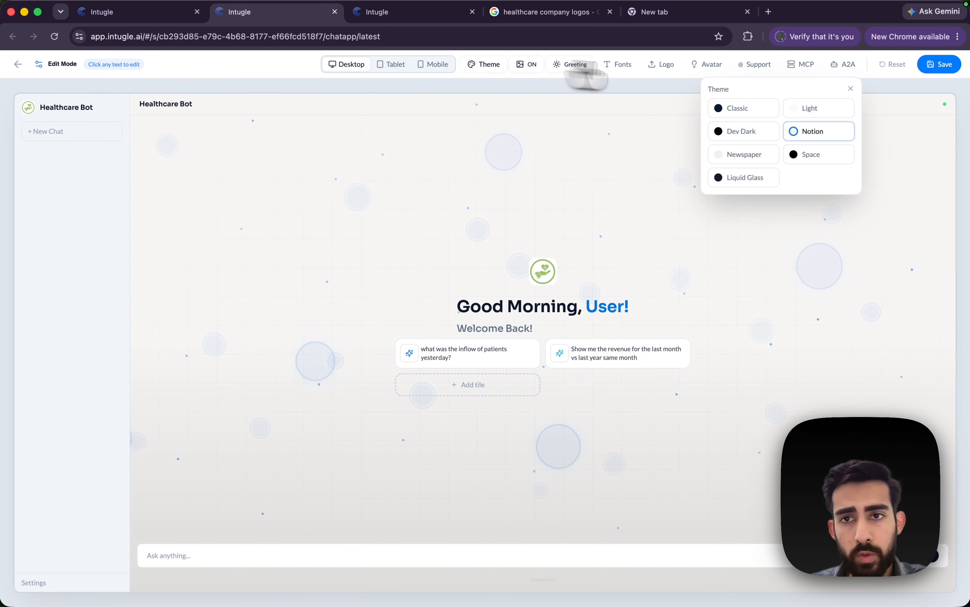
pyautogui.click(819, 110)
pyautogui.click(486, 65)
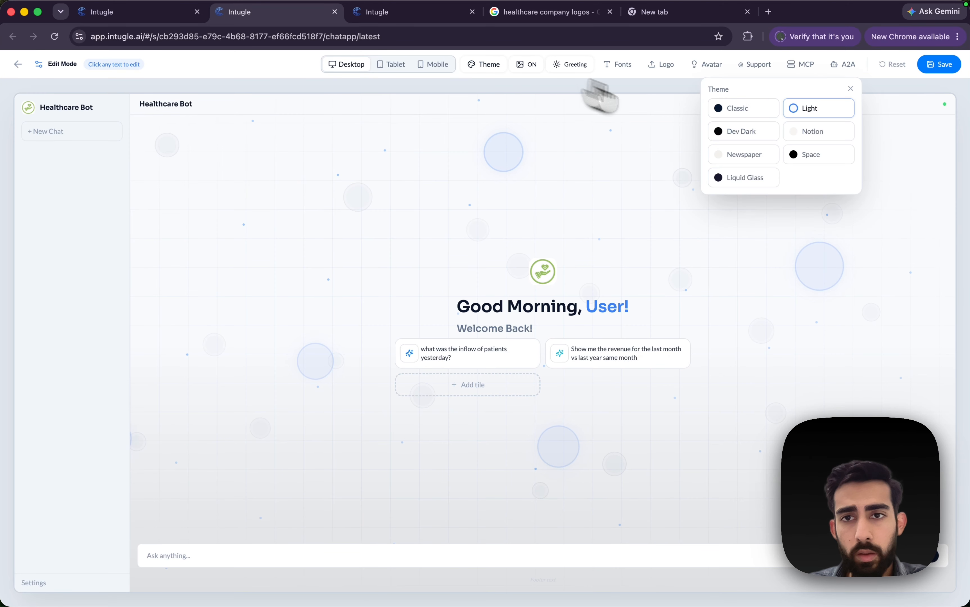
pyautogui.click(741, 156)
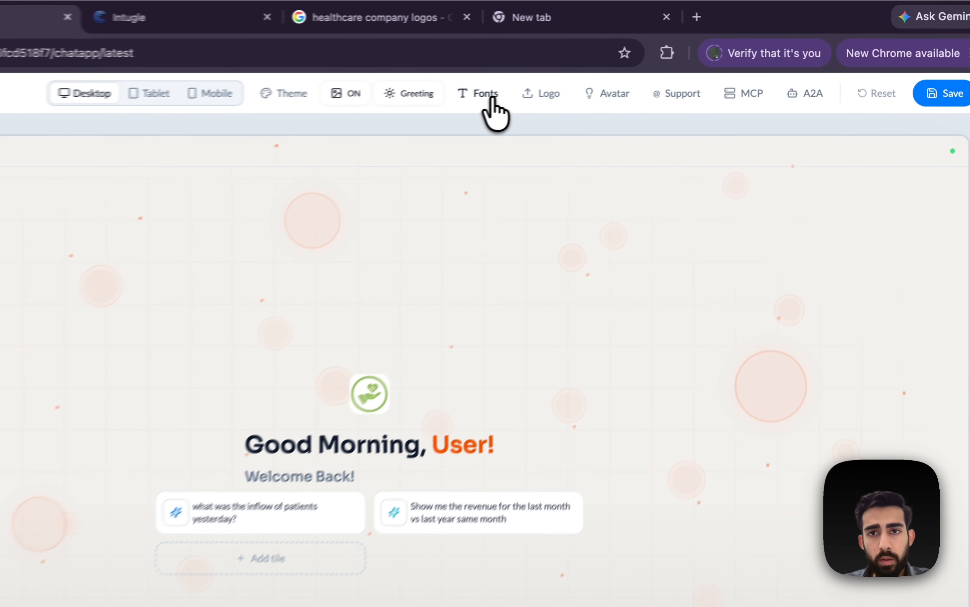
# Step: Review the chat app's font, logo, avatar and support email settings, and save the customization
pyautogui.click(492, 96)
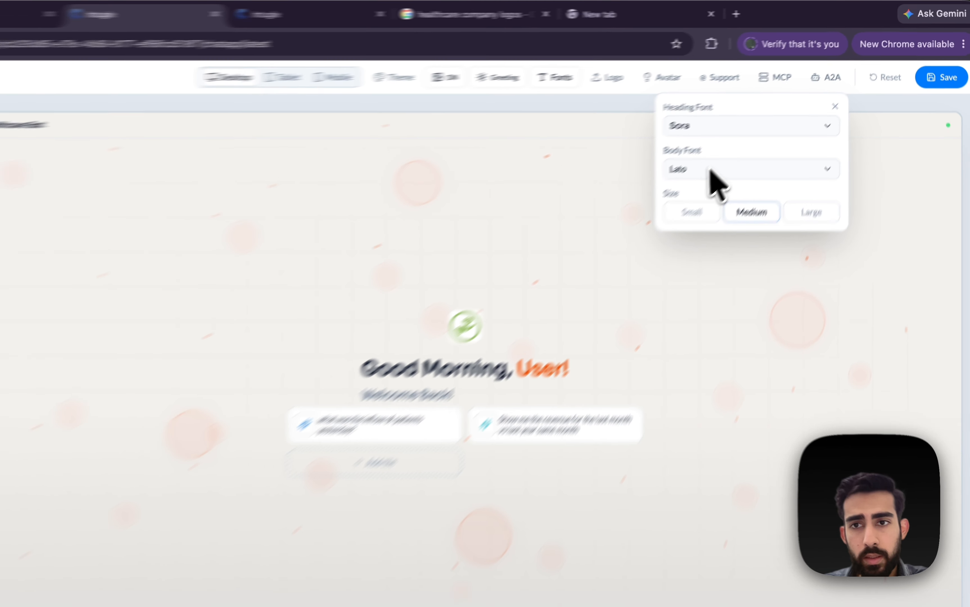
pyautogui.click(607, 77)
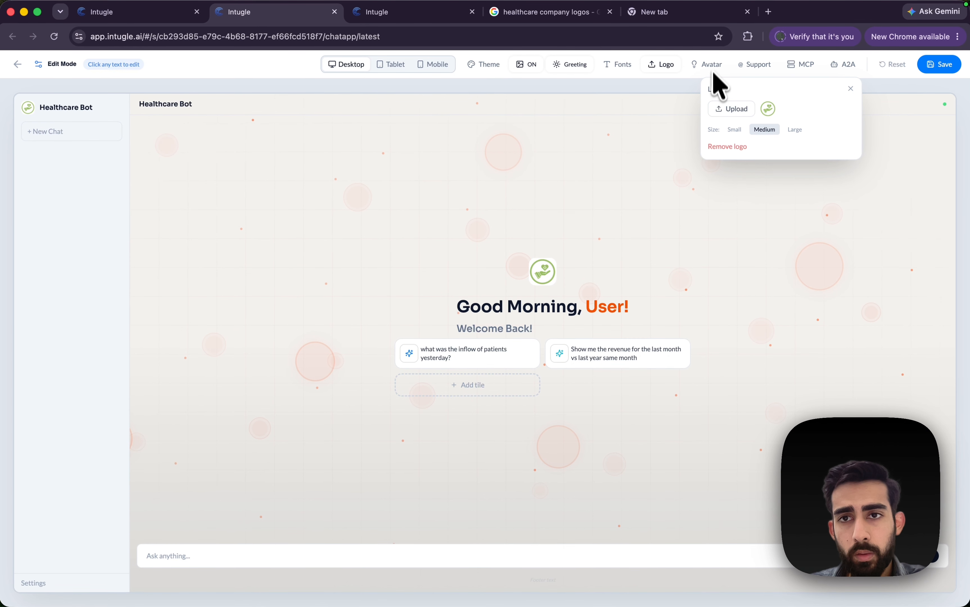
pyautogui.click(708, 65)
pyautogui.click(757, 65)
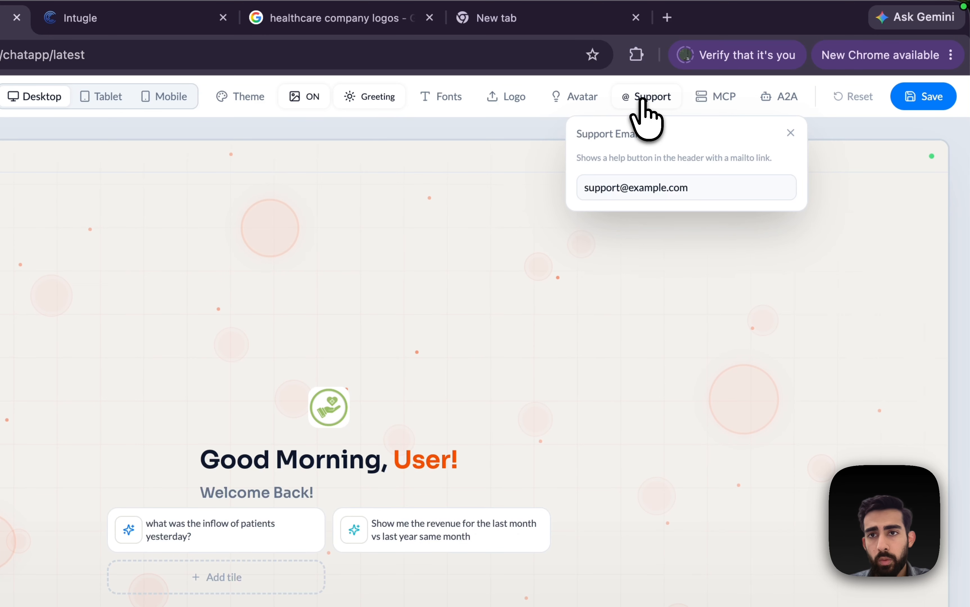
pyautogui.tripleClick(691, 187)
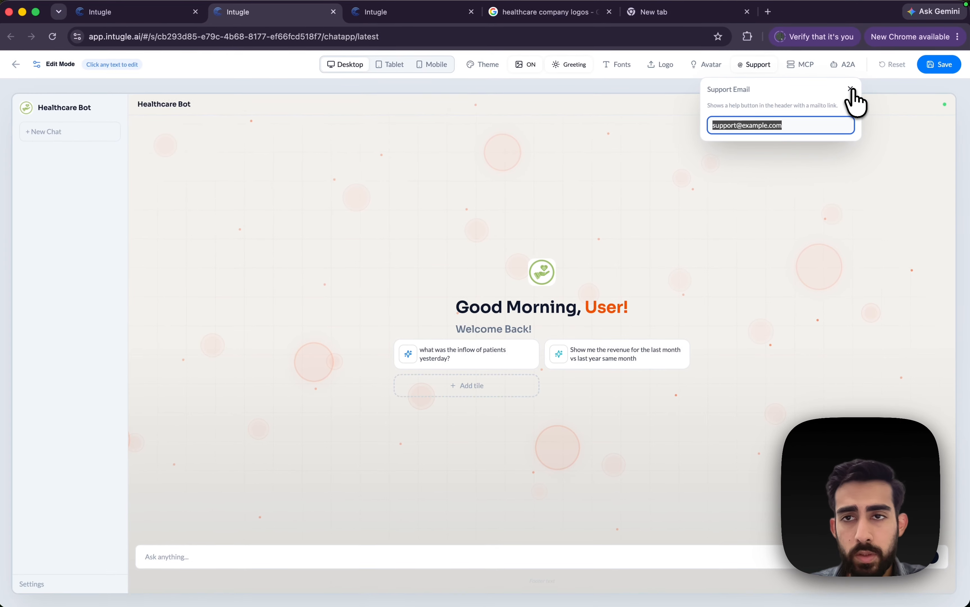
pyautogui.click(791, 133)
pyautogui.click(851, 89)
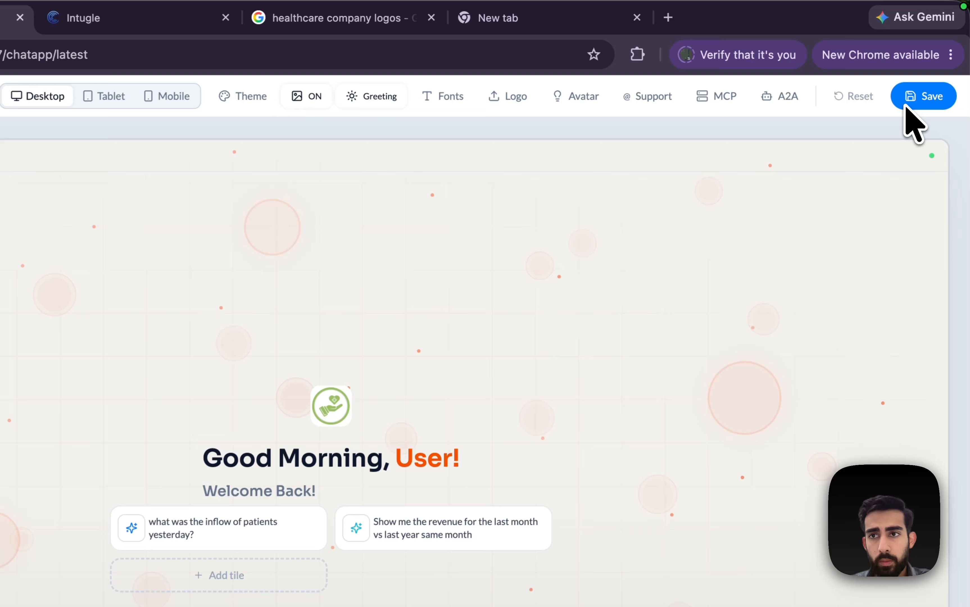
pyautogui.click(936, 65)
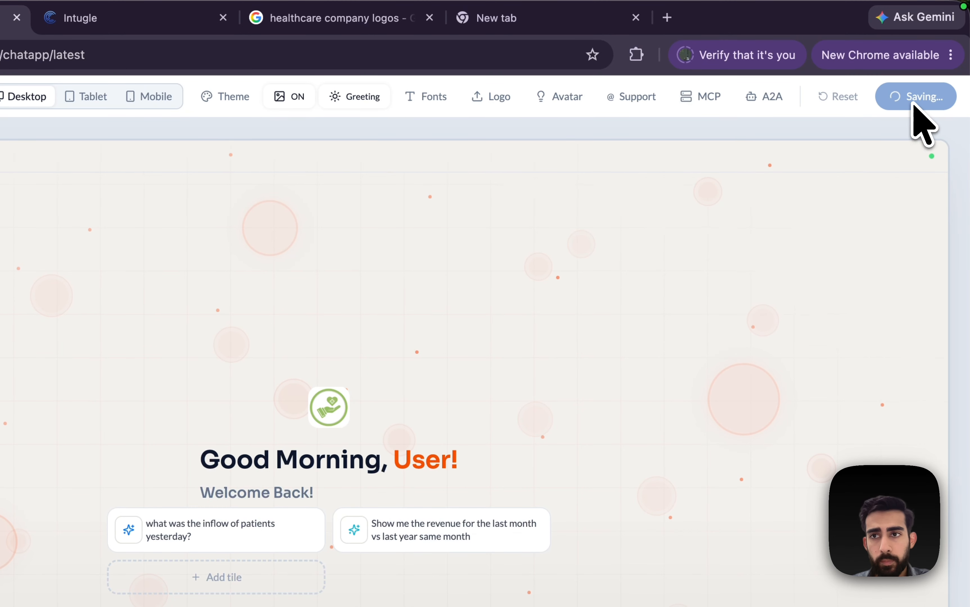